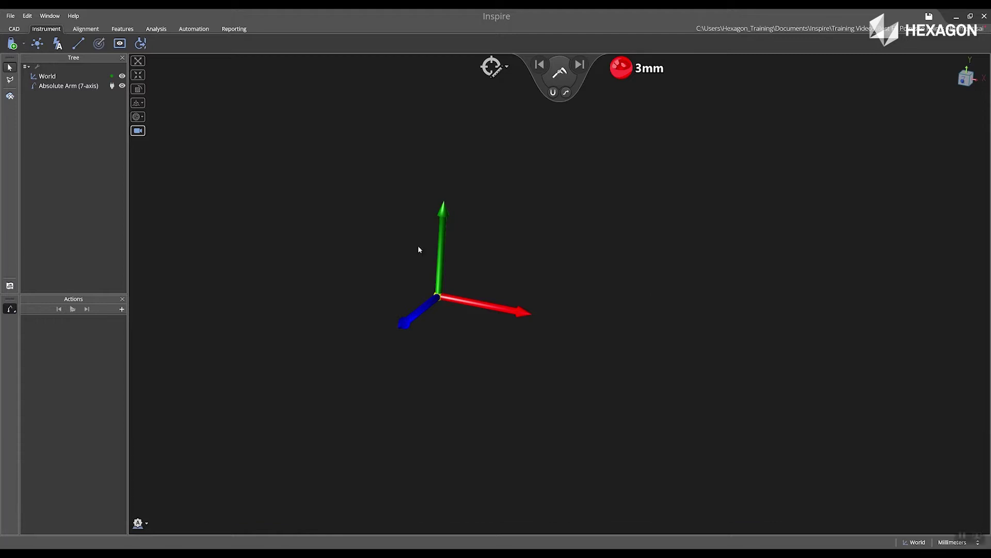
Open the File menu to begin importing a CAD part into the empty project
left_click(9, 19)
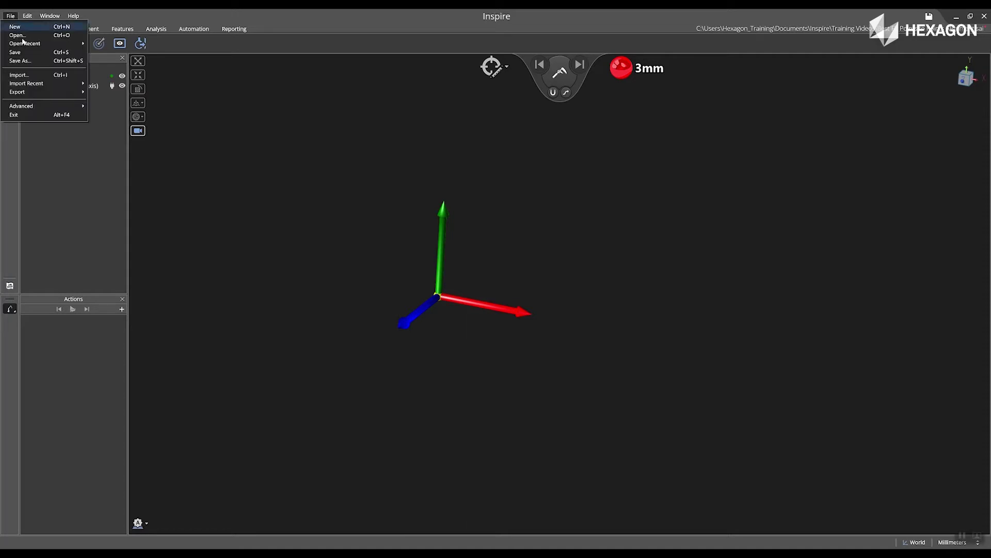
Import NewHexBlock.SLDPRT from the CAD Files folder into the scene
left_click(34, 78)
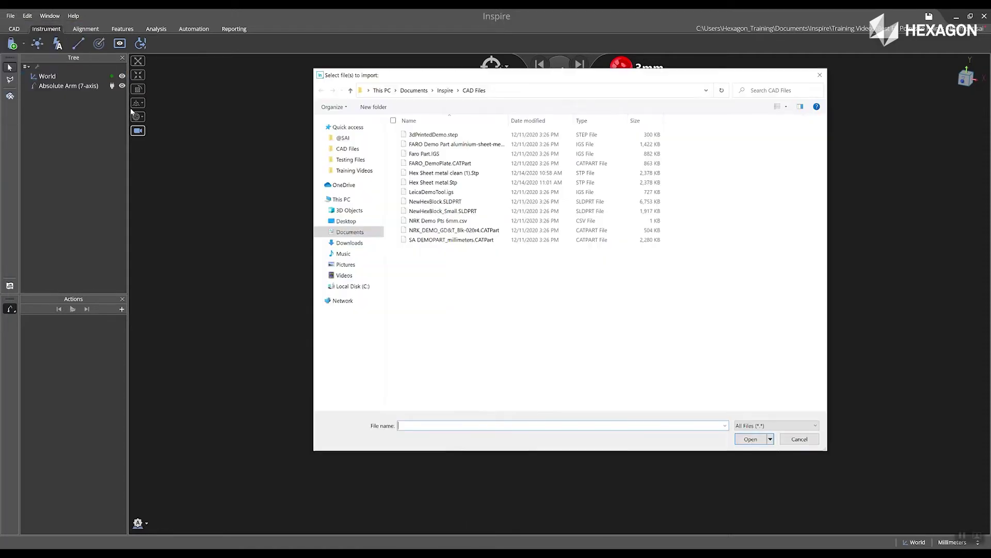
left_click(448, 202)
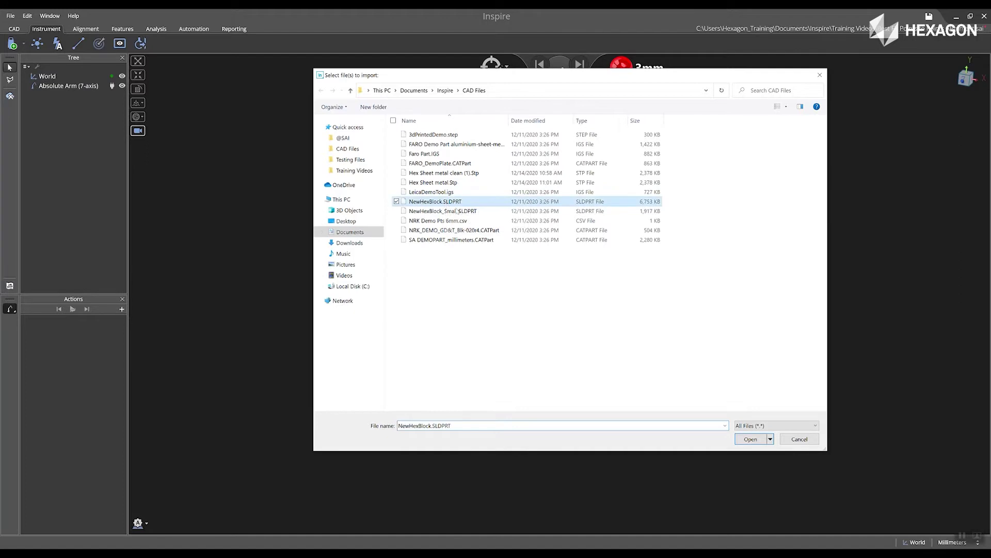
double_click(448, 202)
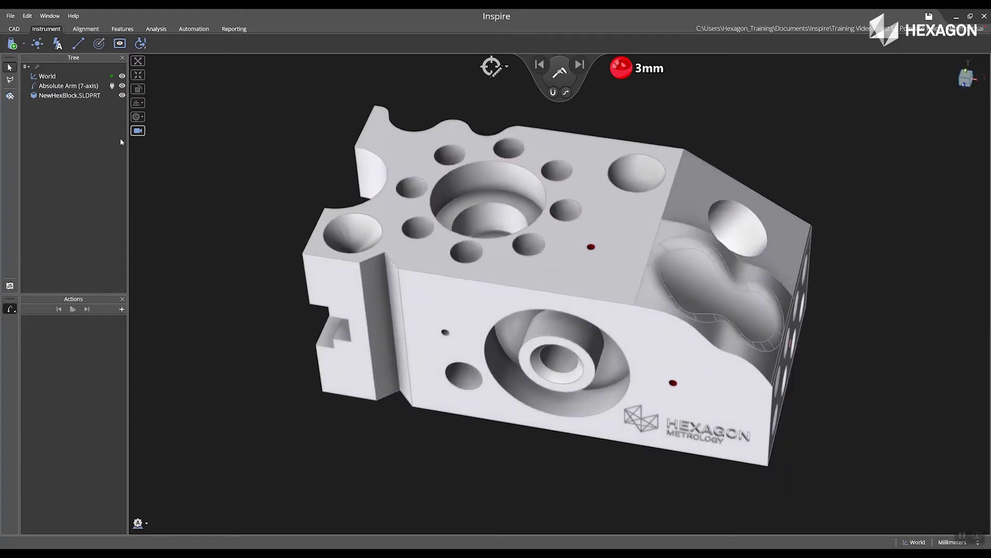
left_click(122, 29)
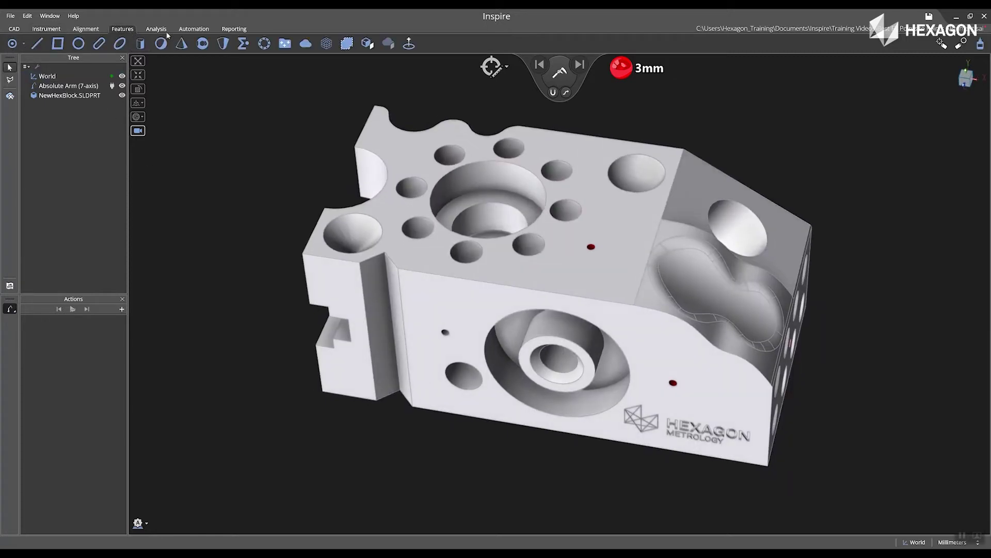
Extract Plane1–Plane3 and Circle1–Circle4 from the NewHexBlock faces and holes via Extract from CAD
left_click(367, 44)
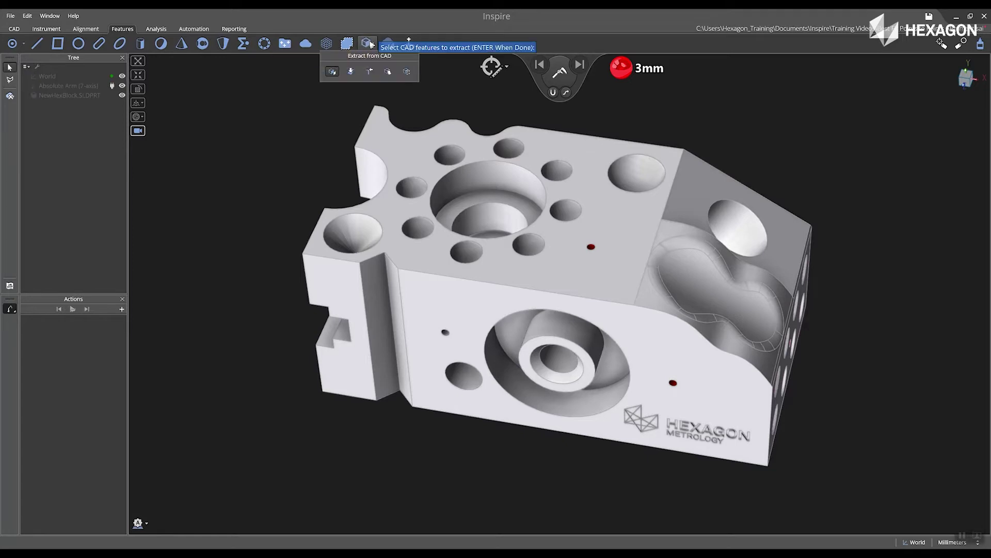
left_click(400, 149)
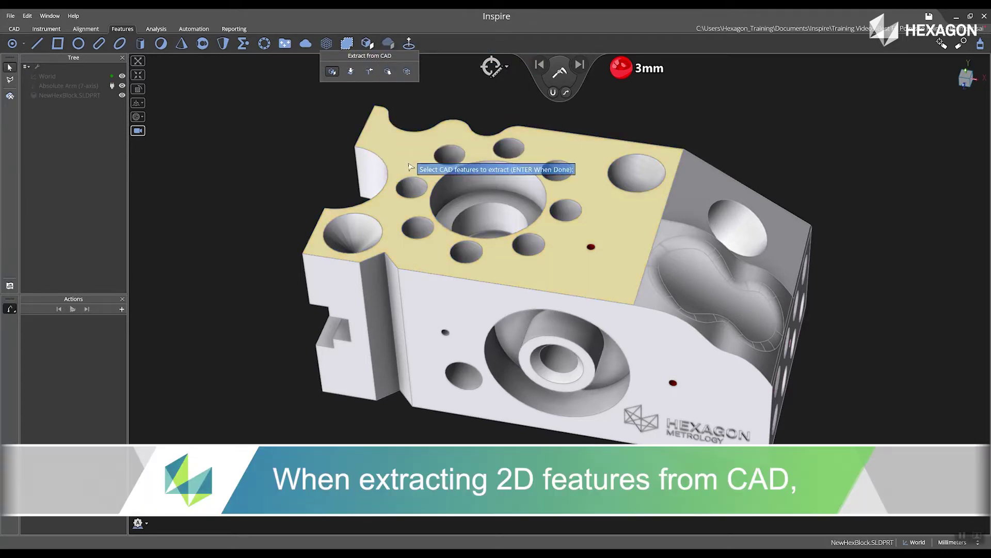
left_click(508, 149)
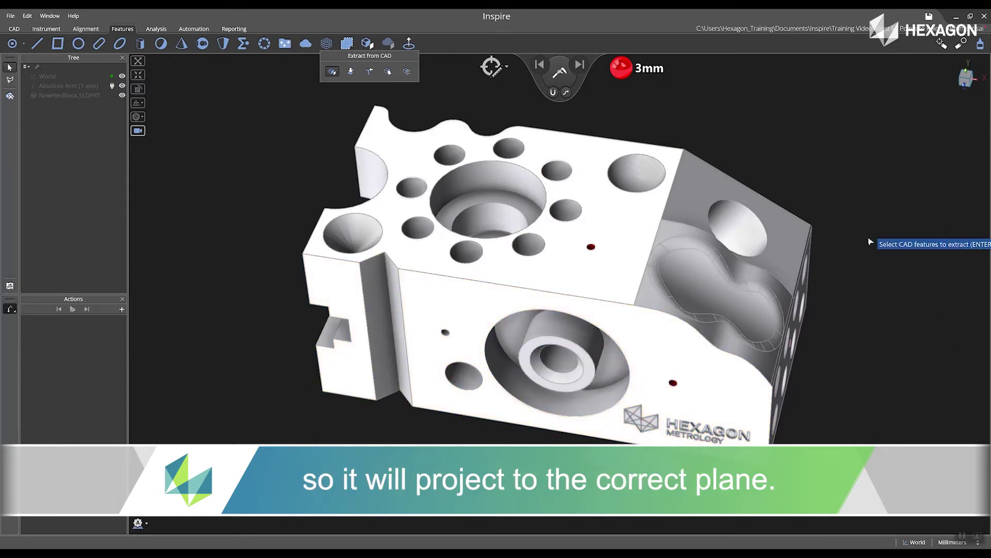
middle_click_drag(871, 241, 698, 220)
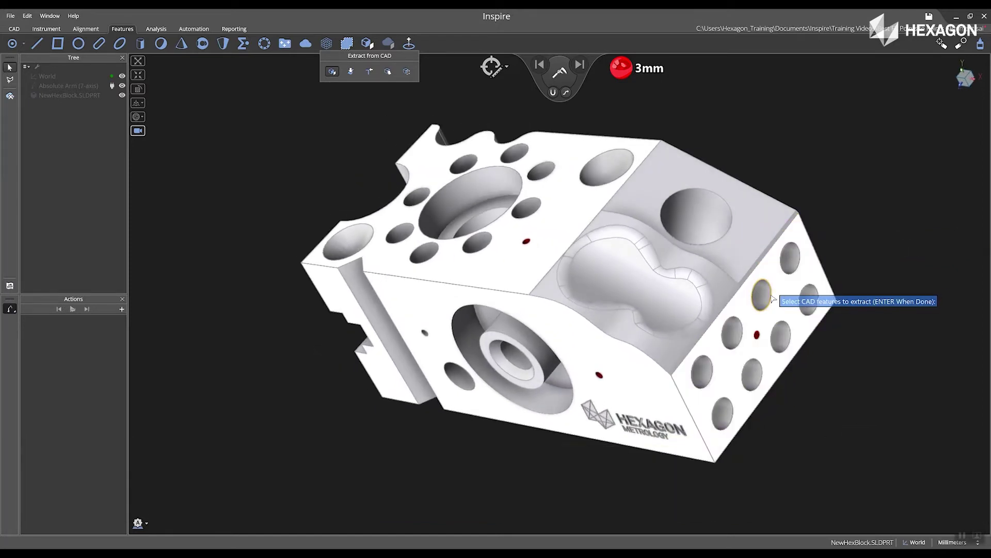
key("Return")
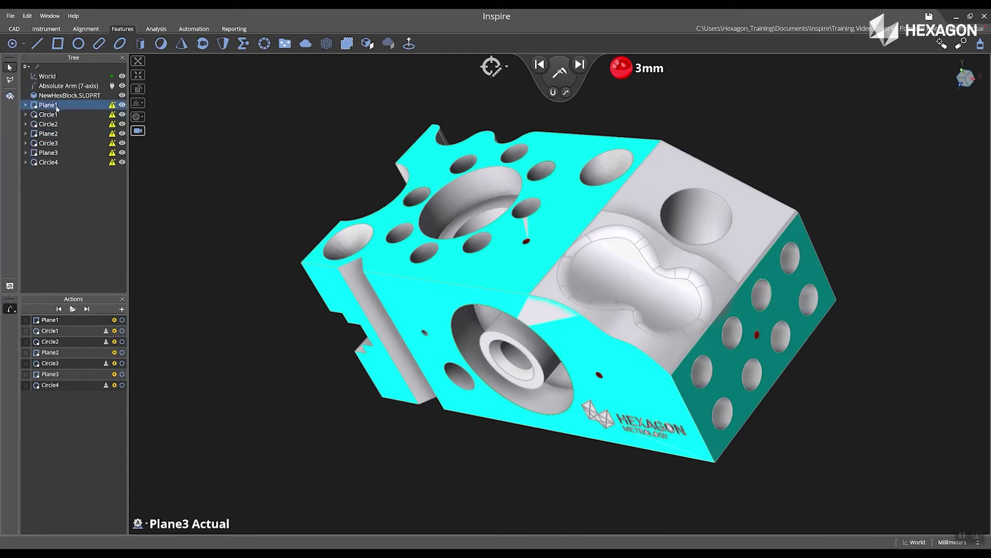
left_click_drag(46, 108, 236, 141)
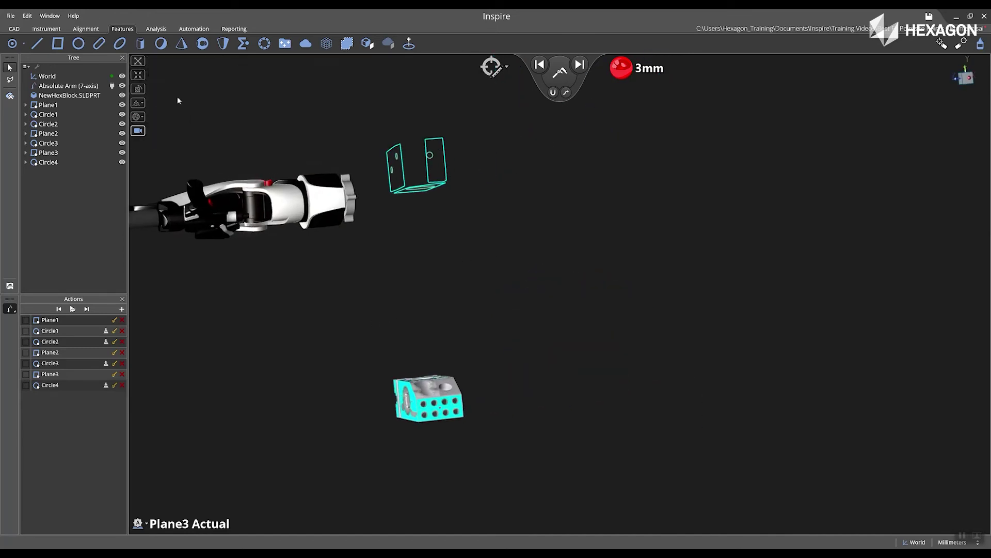
With all seven features measured by the arm, bring up the Alignment tools
left_click(86, 29)
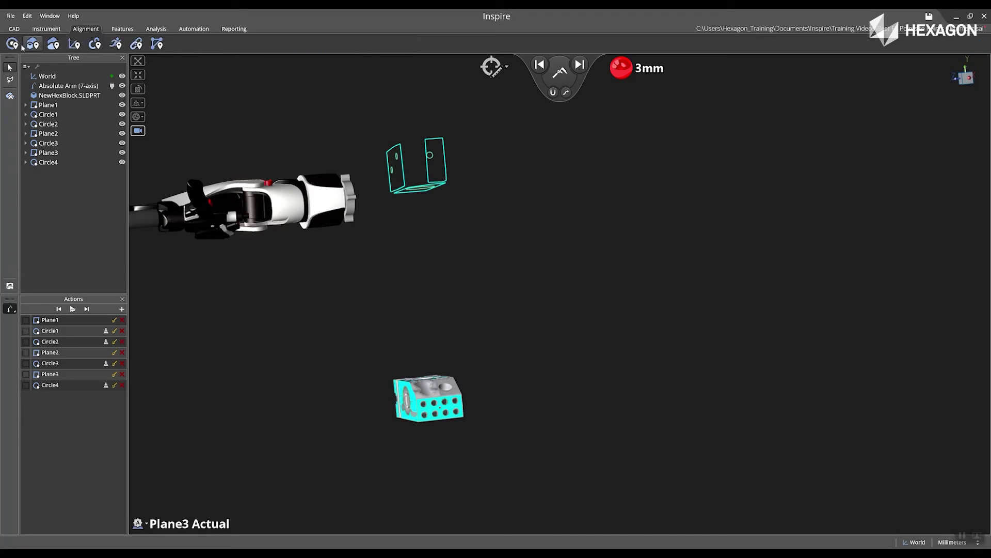
Start a best-fit alignment using Circle1–Circle4 Nominals as the fixed points
left_click(13, 44)
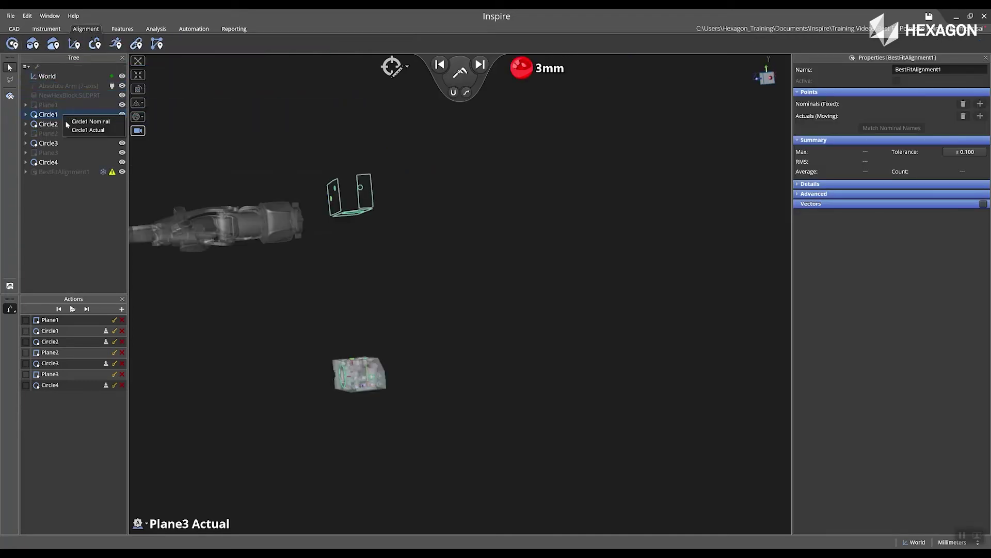
left_click(68, 122)
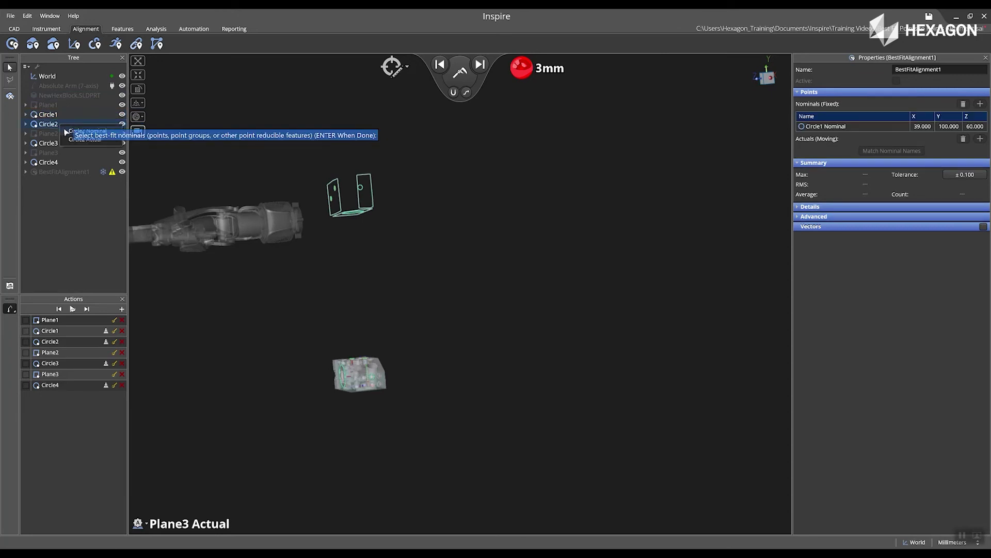
left_click(67, 131)
left_click(68, 150)
mouse_move(57, 163)
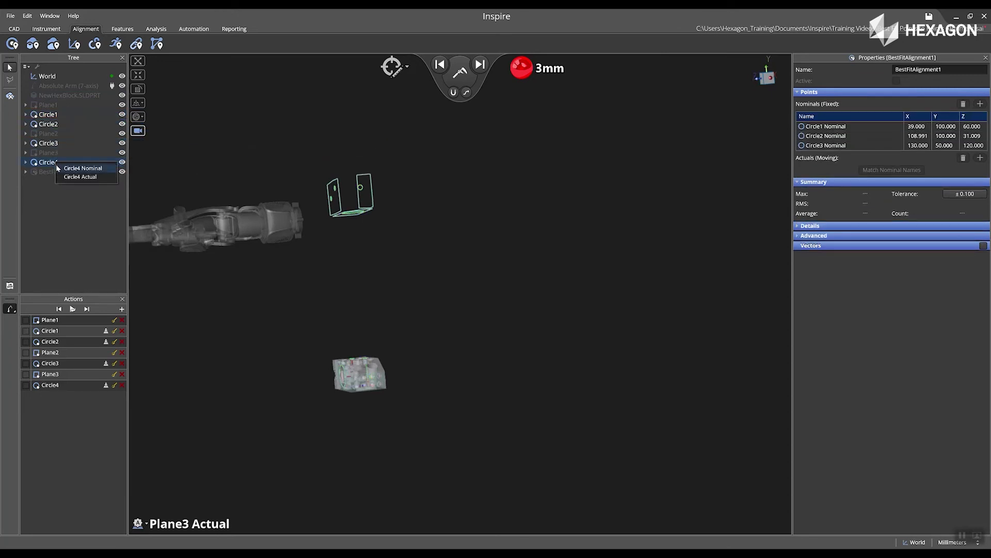
left_click(67, 170)
key("Return")
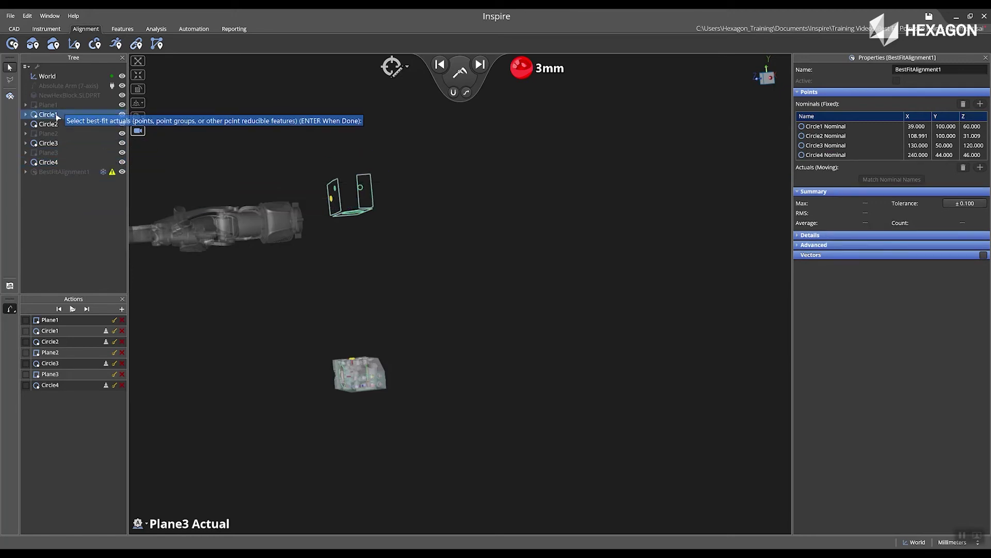
Add Circle1–Circle4 Actuals as moving points and compute the fit: Max 0.216, RMS 0.155
left_click(57, 129)
left_click(57, 138)
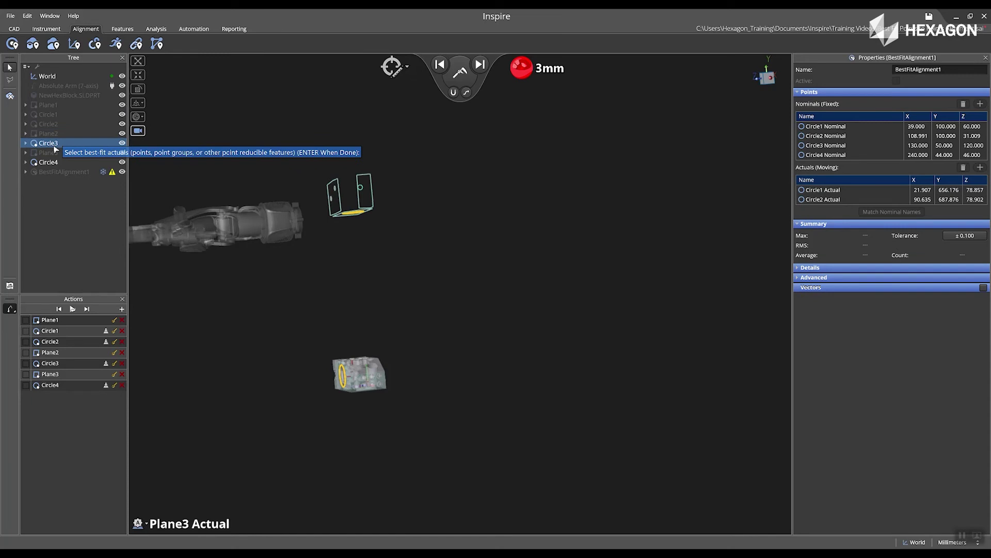
left_click(58, 157)
left_click(58, 175)
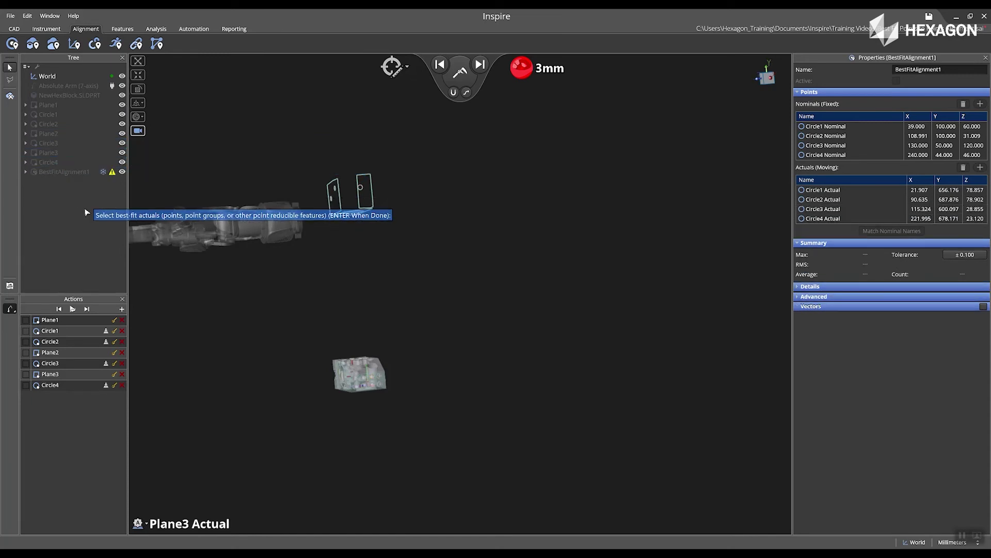
key("Return")
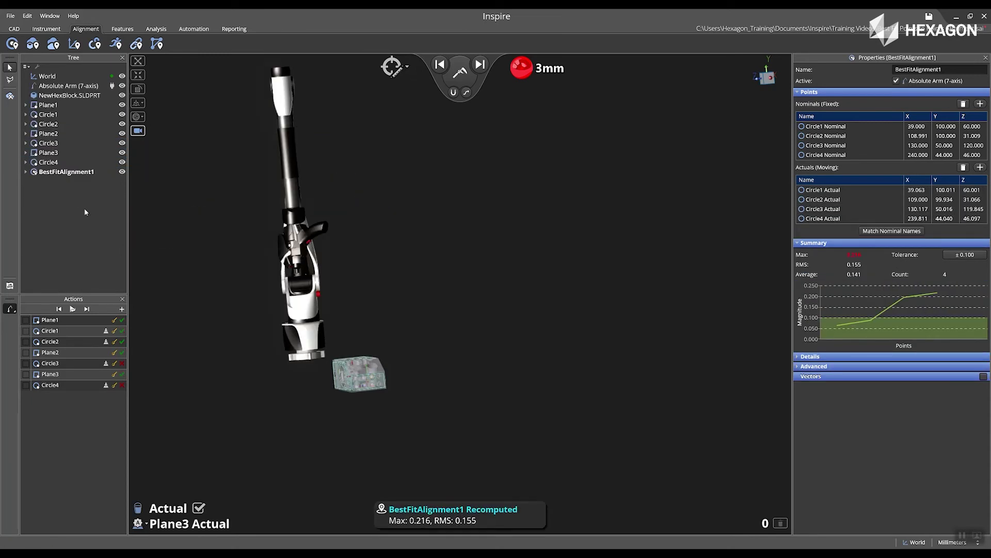
Orbit the block and accept BestFitAlignment1 at Max 0.216, RMS 0.155
scroll(343, 395, "up", 5)
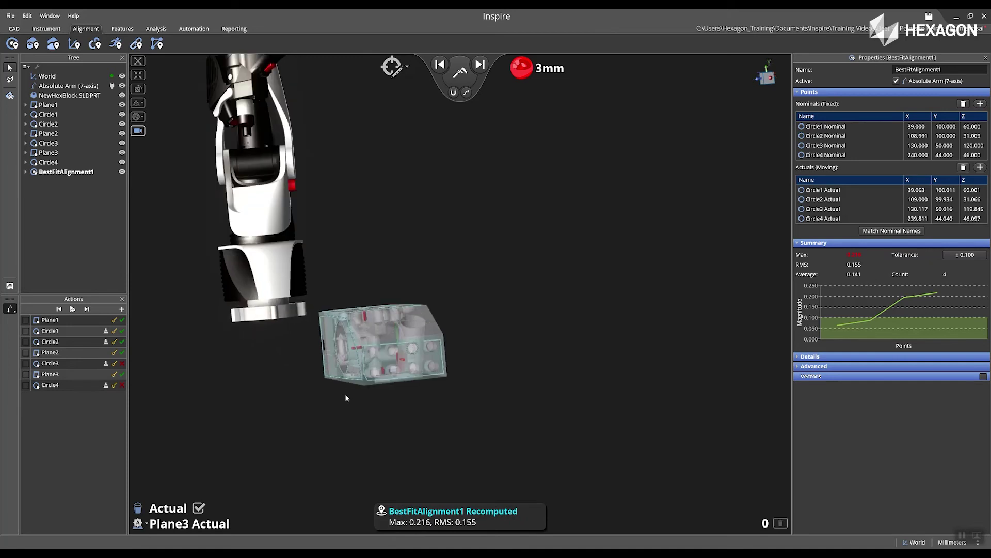
right_click_drag(574, 420, 465, 421)
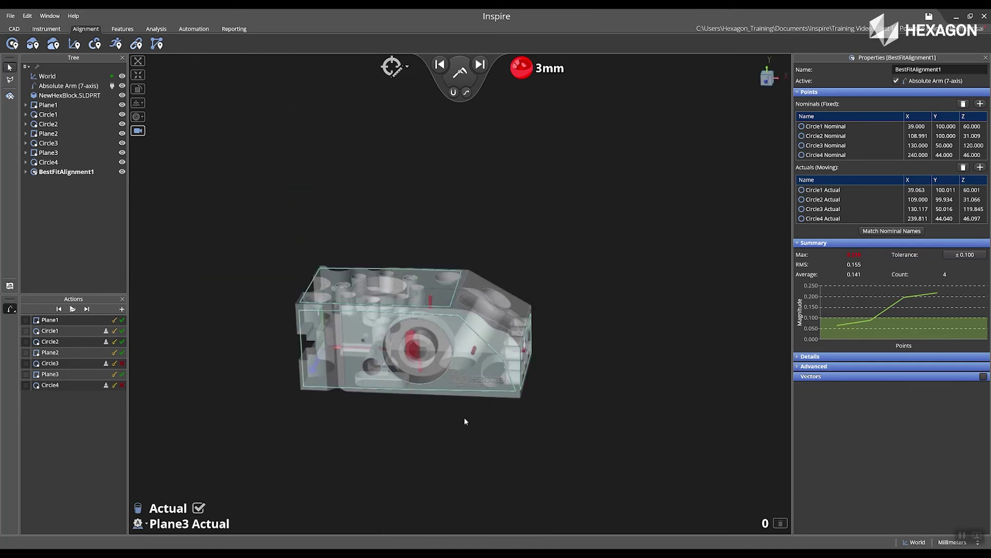
left_click(199, 509)
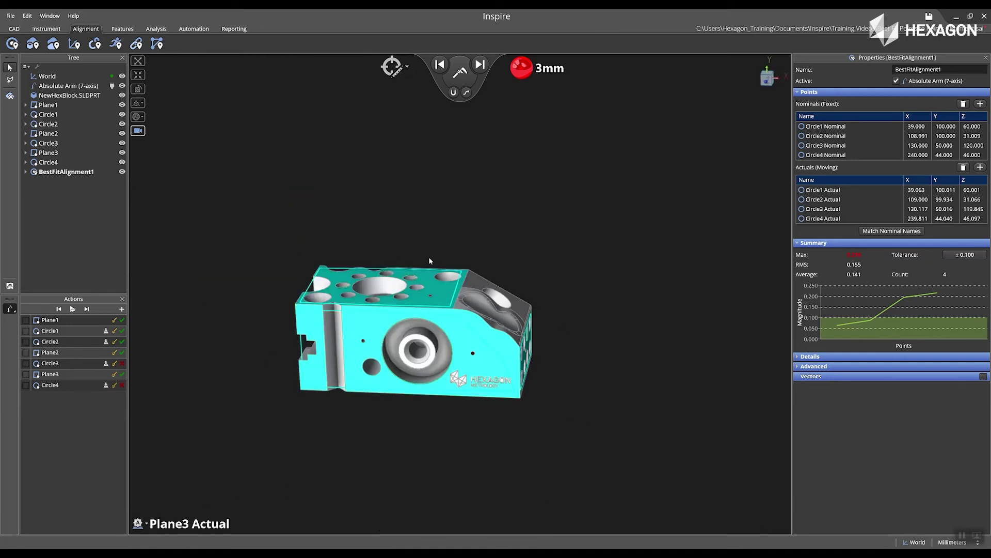
scroll(373, 323, "up", 2)
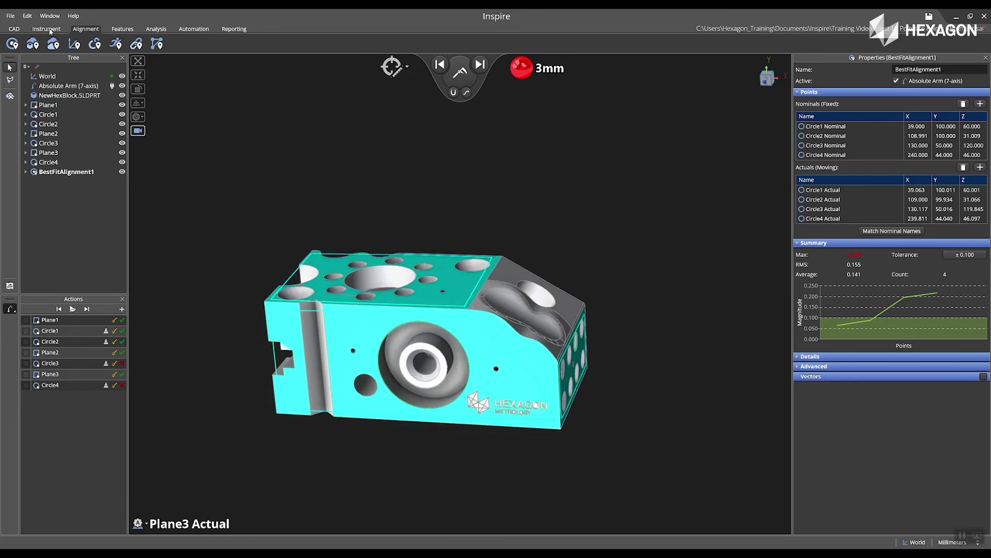
left_click(50, 31)
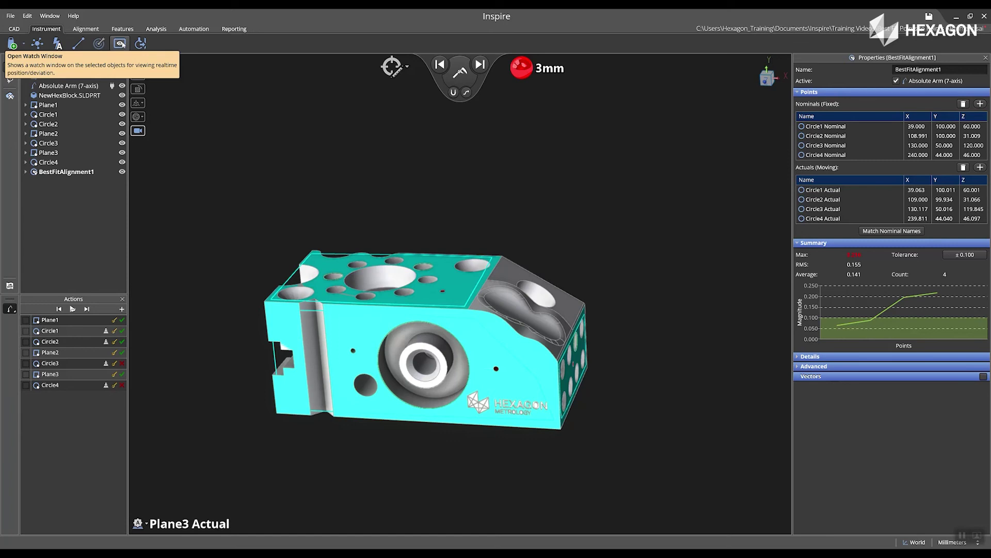
Open a watch window on NewHexBlock.SLDPRT reading Mag 0.160 and move it aside
left_click(122, 44)
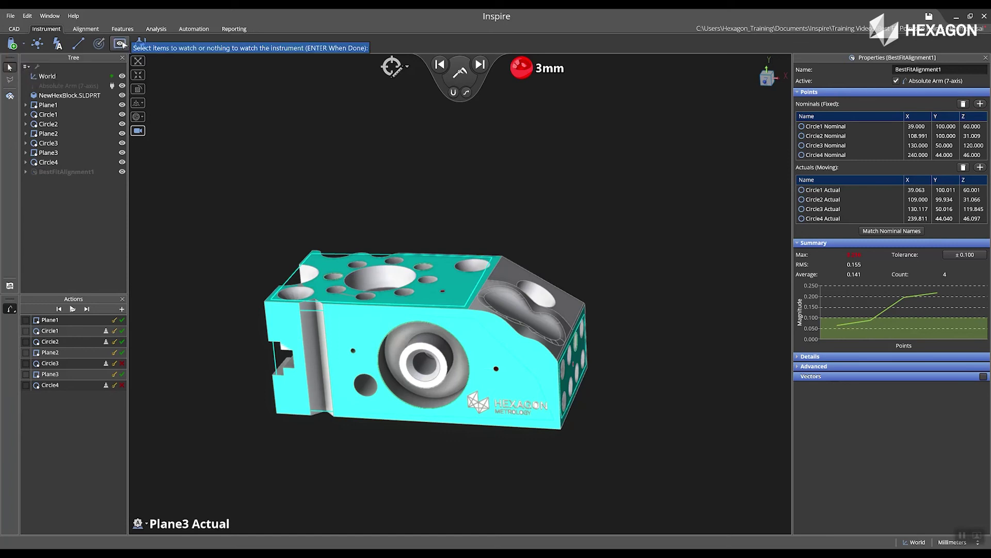
left_click(77, 96)
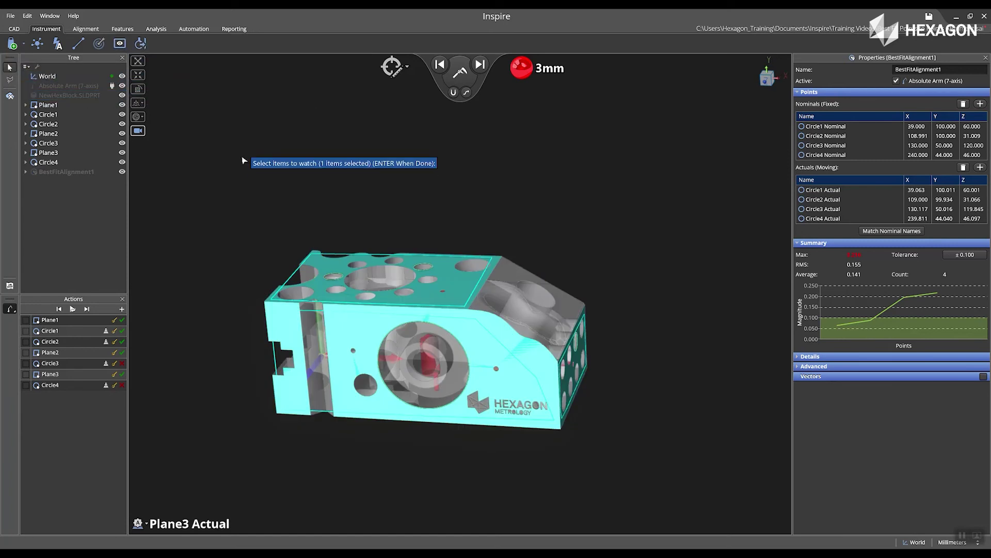
key("Return")
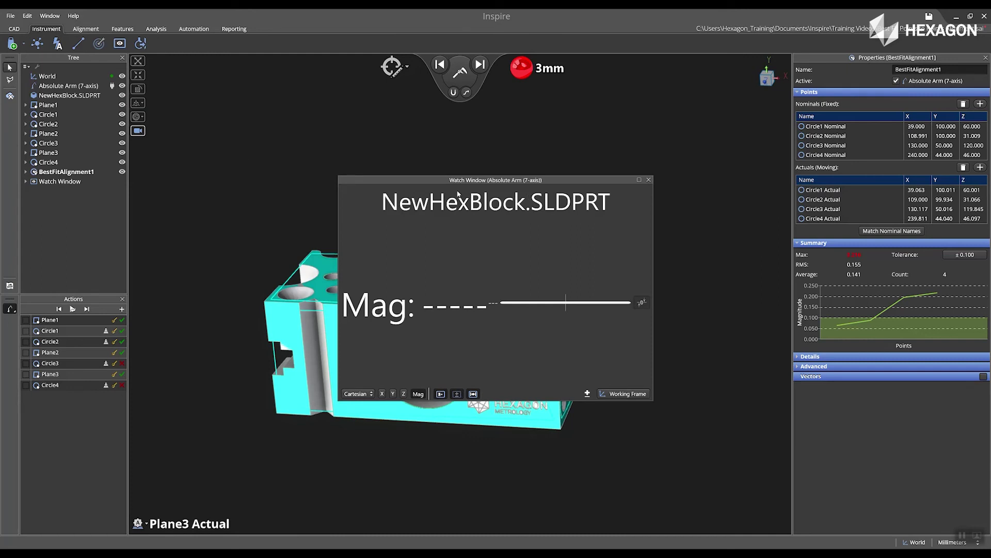
left_click_drag(418, 184, 734, 274)
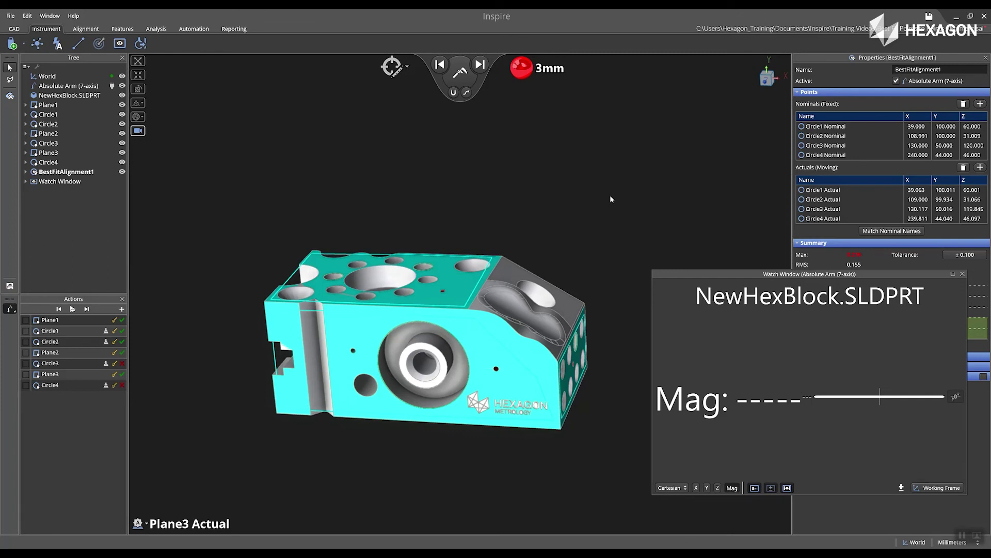